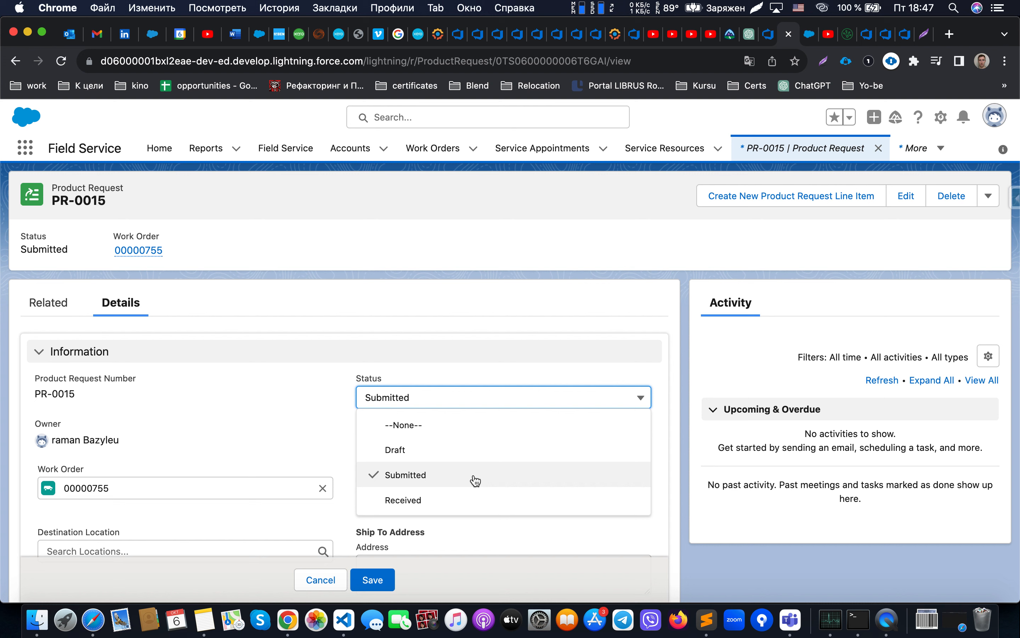
Cancel editing the product request's status and clone the record, saving the copy with status Submitted and shipment type Rush.
{"action": "left_click", "coordinate": [681, 360]}
{"action": "left_click", "coordinate": [322, 581]}
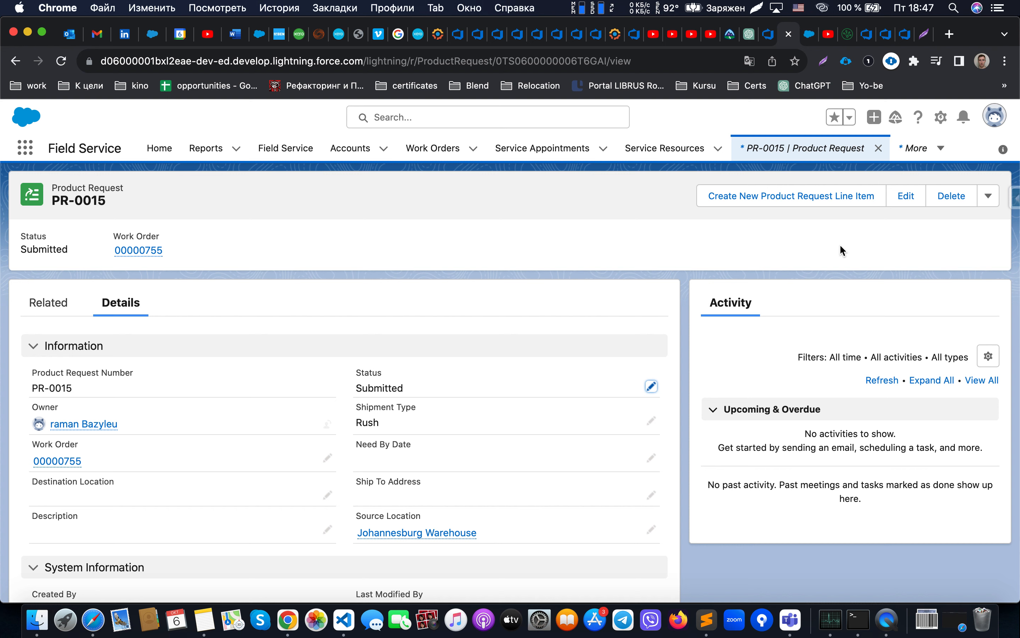
{"action": "left_click", "coordinate": [989, 196]}
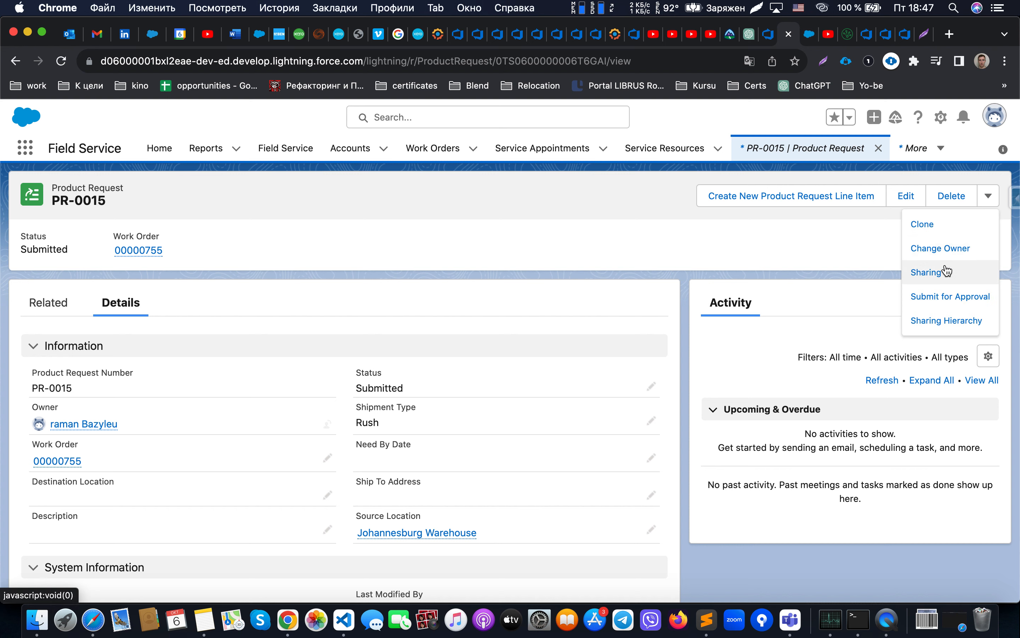
{"action": "left_click", "coordinate": [949, 226]}
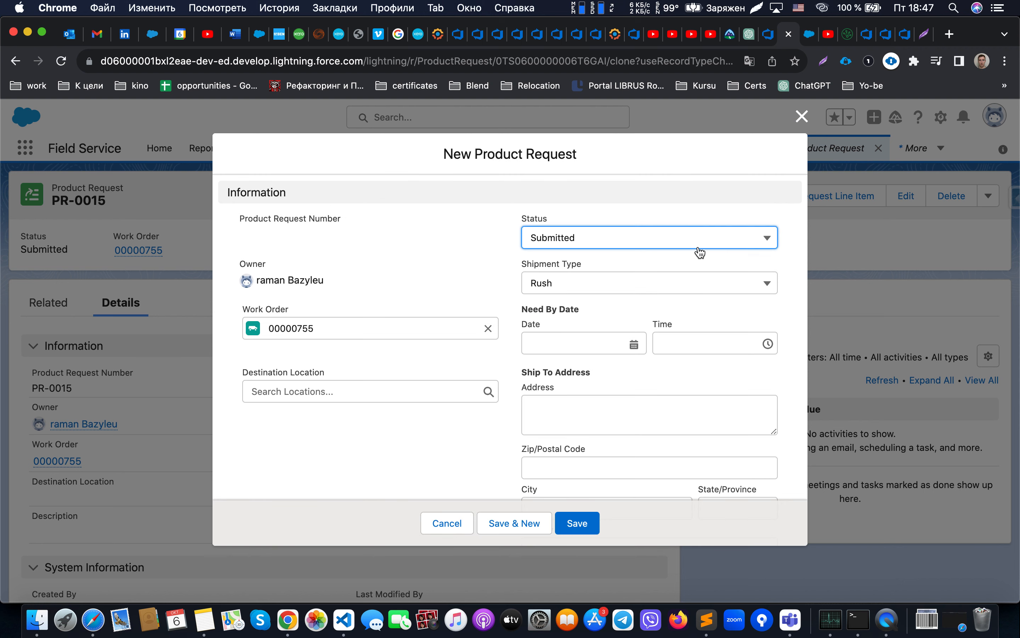
{"action": "left_click", "coordinate": [575, 522]}
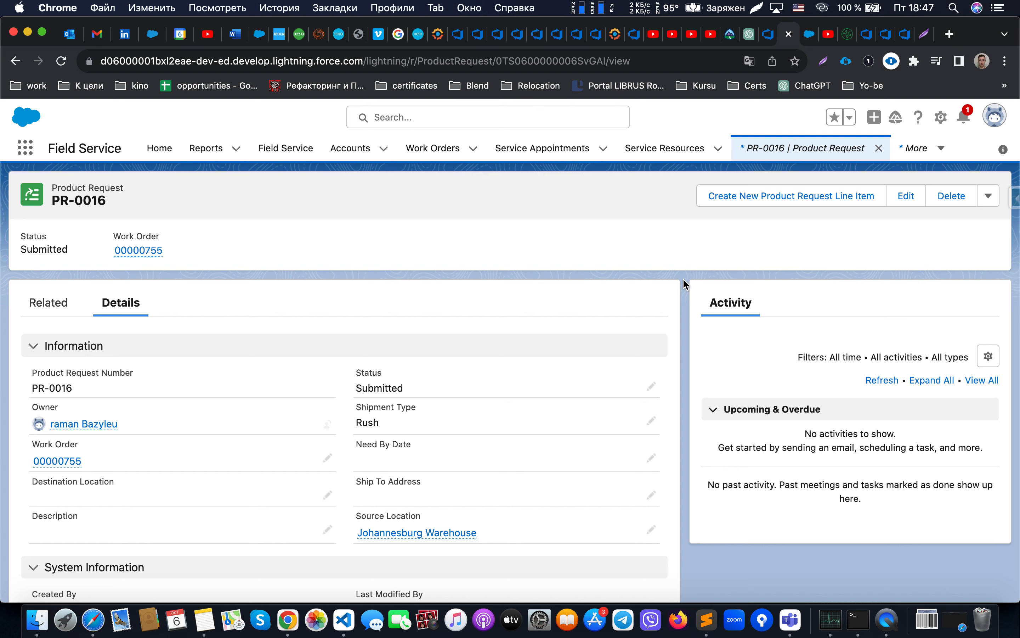
Open the newest Johannesburg Warehouse notification, return to the Home page, and follow the same notification to its product request again.
{"action": "left_click", "coordinate": [965, 119]}
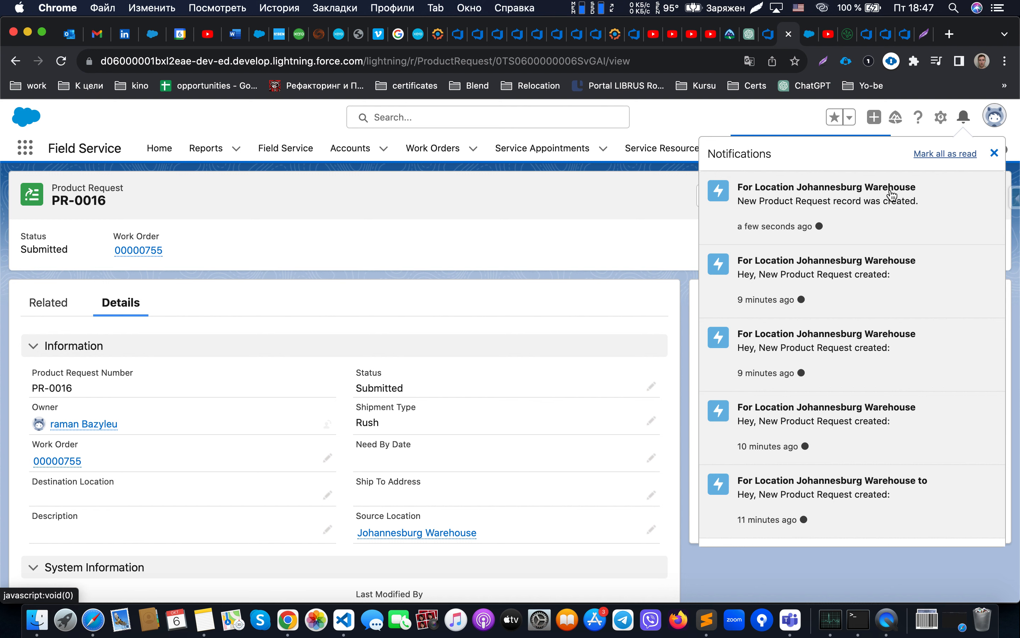
{"action": "left_click", "coordinate": [903, 217]}
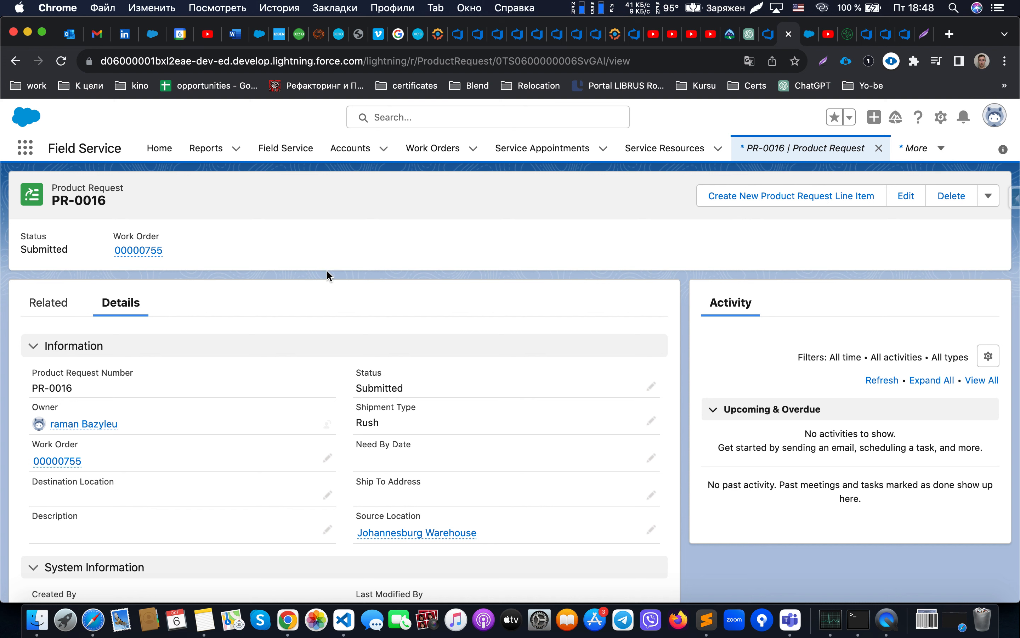
{"action": "left_click", "coordinate": [159, 148]}
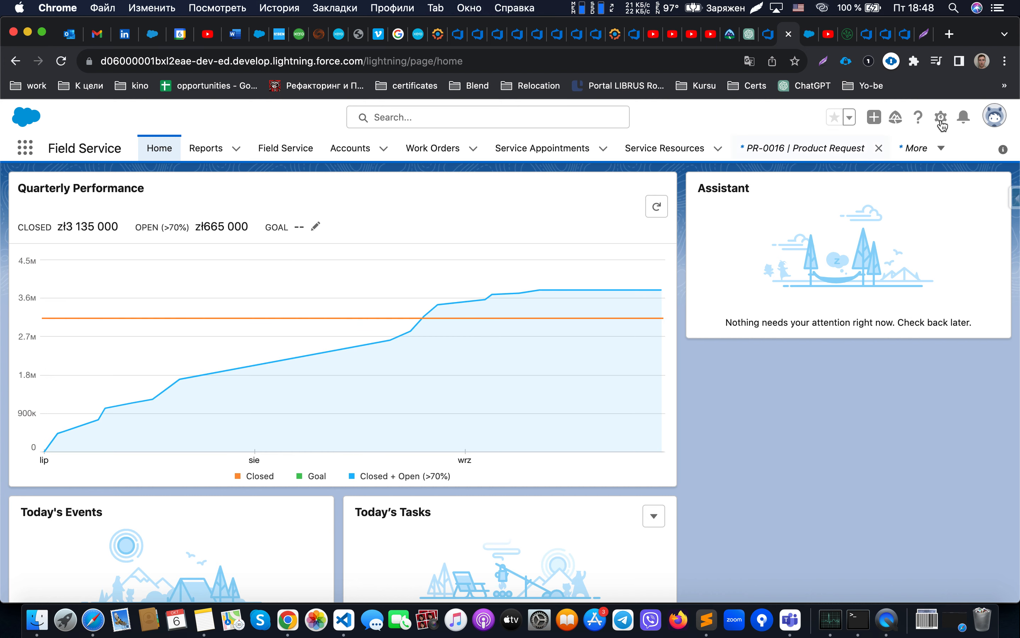
{"action": "left_click", "coordinate": [966, 119]}
{"action": "left_click", "coordinate": [938, 210]}
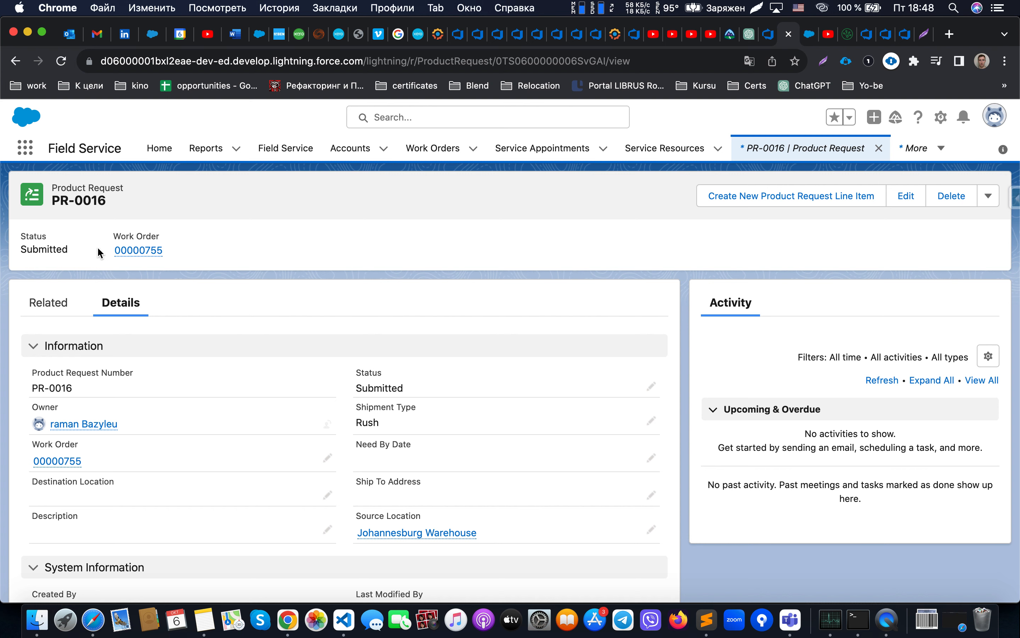
Examine the product request's related lists, including its history, line items, transfers and return orders, and return to its details.
{"action": "left_click", "coordinate": [48, 303]}
{"action": "scroll", "coordinate": [224, 432], "scroll_direction": "down", "scroll_amount": 3}
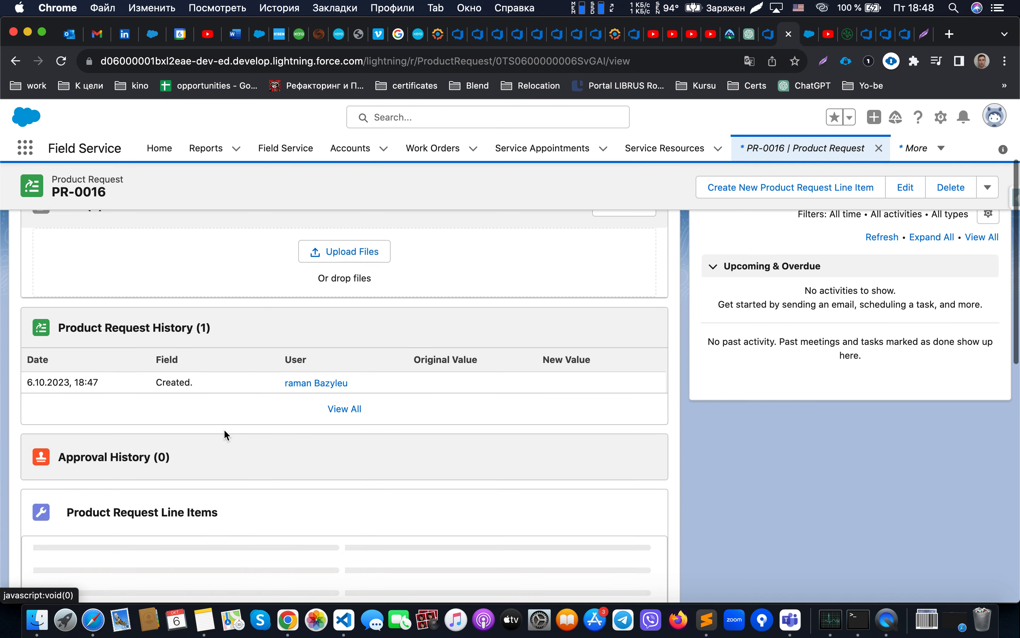
{"action": "scroll", "coordinate": [224, 428], "scroll_direction": "down", "scroll_amount": 2}
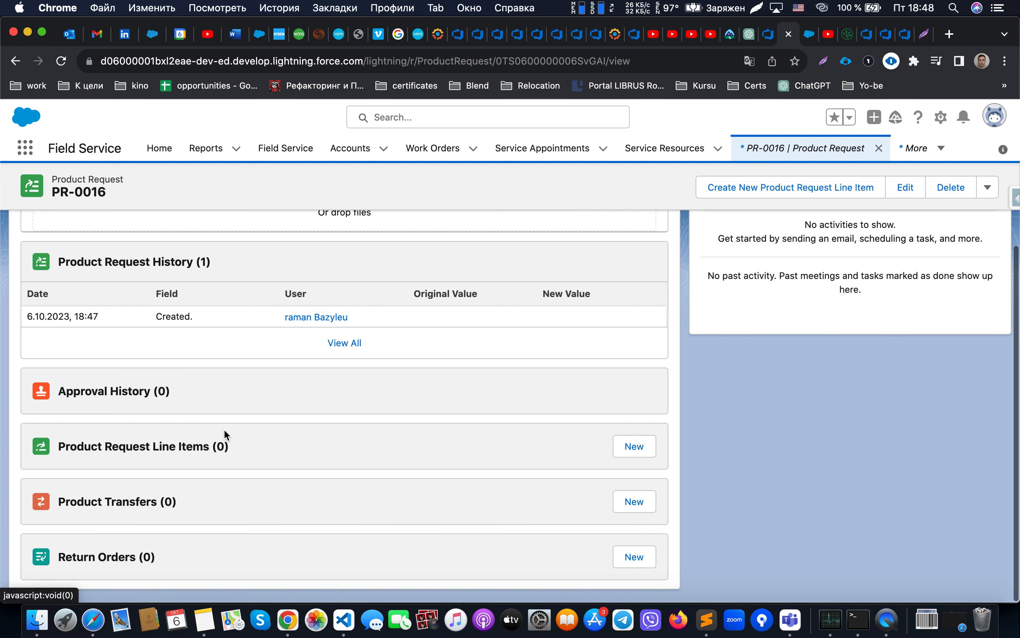
{"action": "scroll", "coordinate": [223, 428], "scroll_direction": "up", "scroll_amount": 5}
{"action": "scroll", "coordinate": [224, 431], "scroll_direction": "down", "scroll_amount": 3}
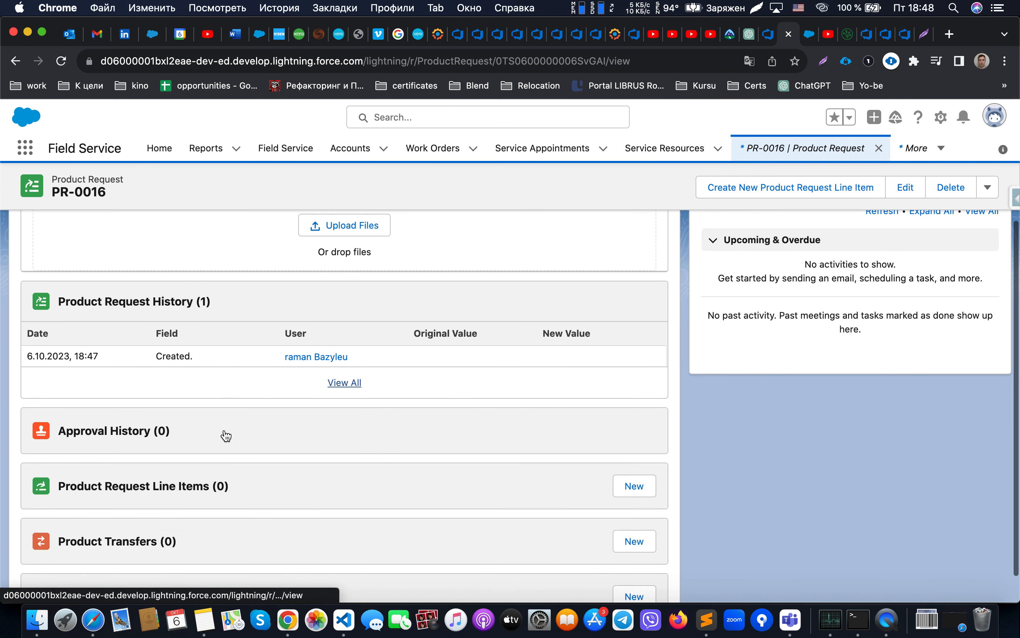
{"action": "scroll", "coordinate": [208, 392], "scroll_direction": "up", "scroll_amount": 4}
{"action": "left_click", "coordinate": [123, 292]}
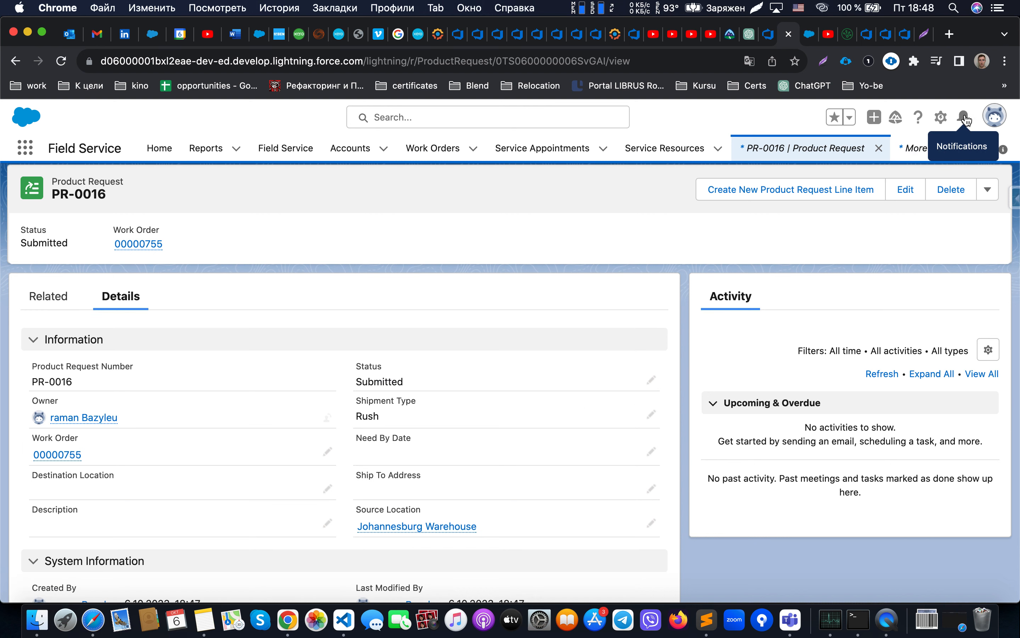
Find Custom Notifications in Setup with the search "custom no" and view the blank new notification type form without saving.
{"action": "left_click", "coordinate": [812, 42]}
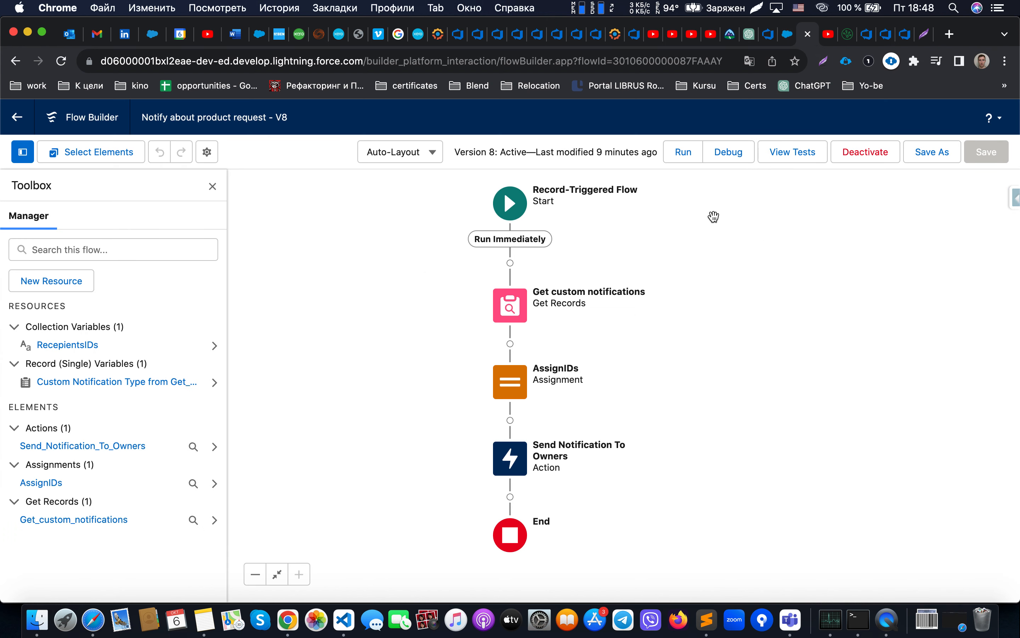
{"action": "left_click", "coordinate": [787, 37]}
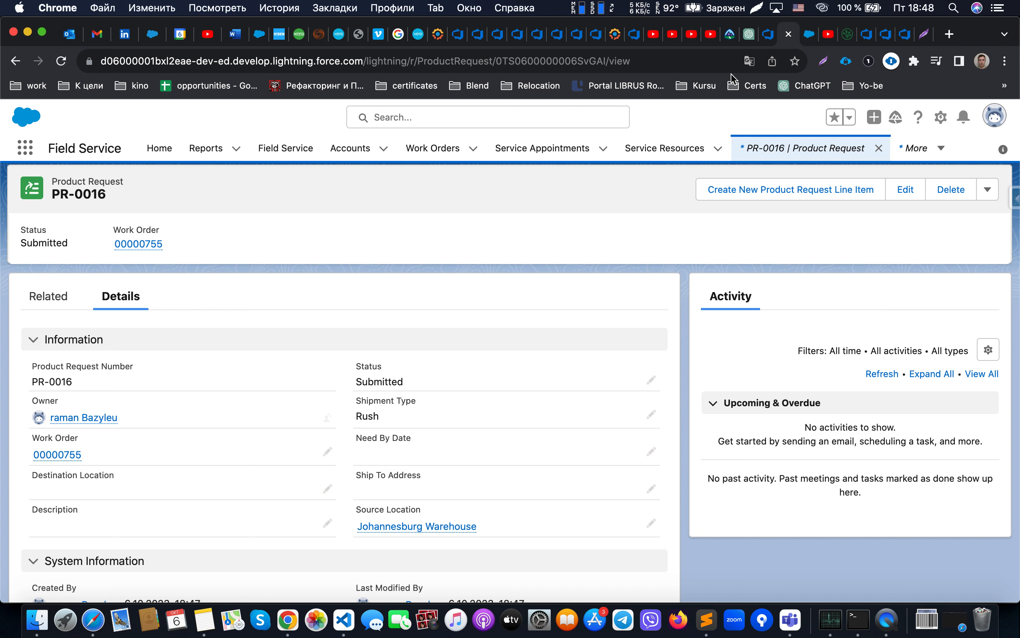
{"action": "left_click", "coordinate": [940, 117]}
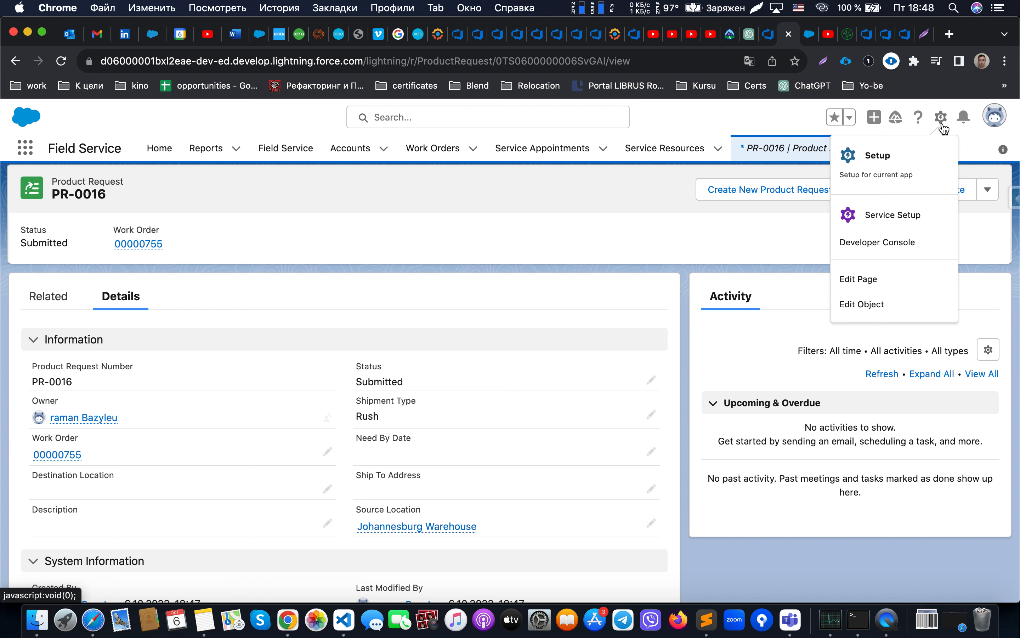
{"action": "left_click", "coordinate": [917, 165]}
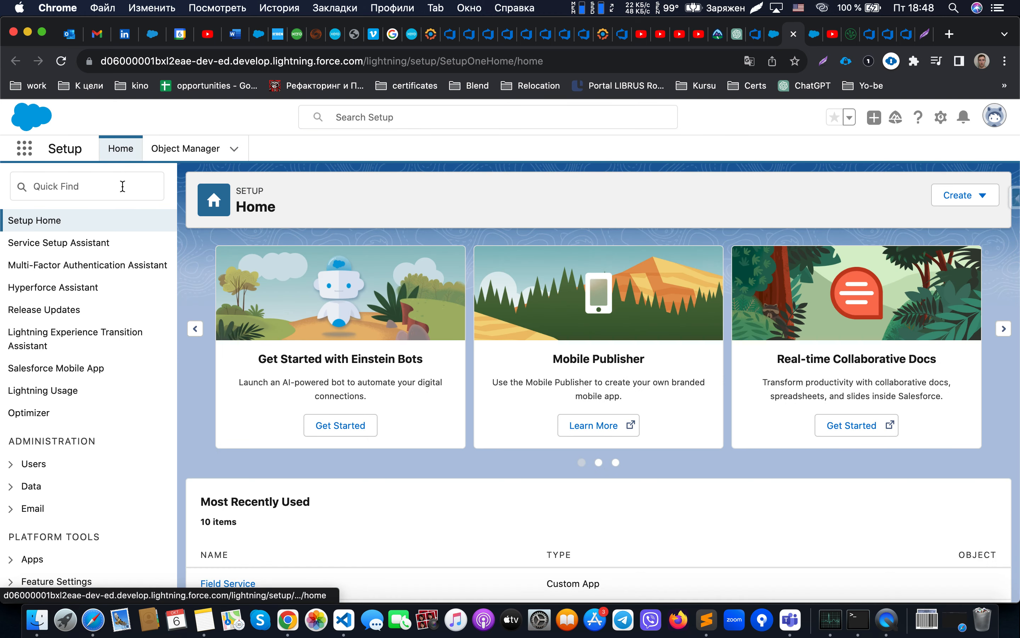
{"action": "left_click", "coordinate": [120, 186]}
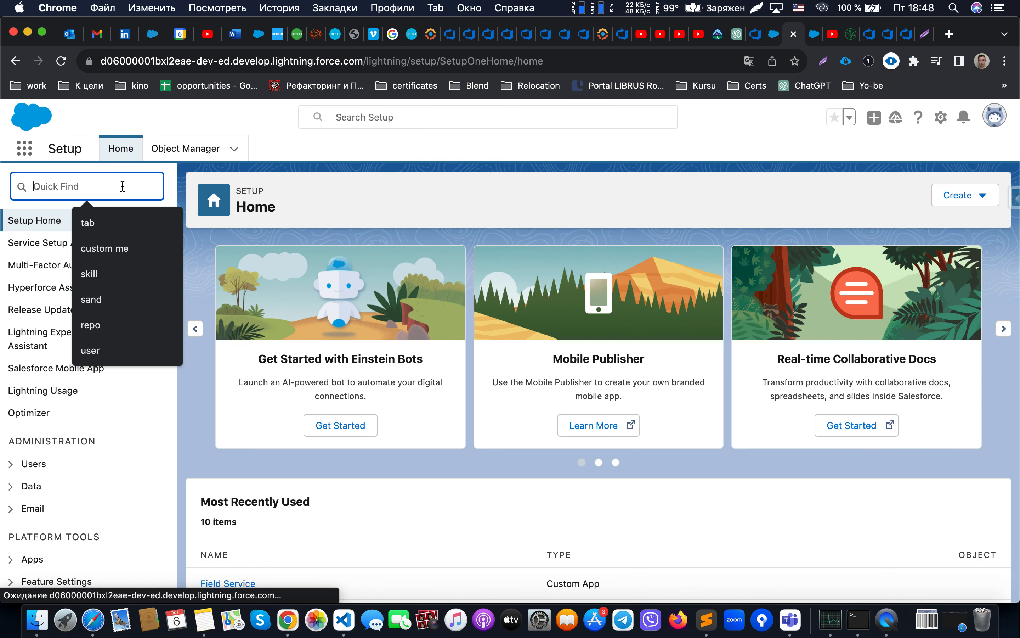
{"action": "type", "text": "custom no"}
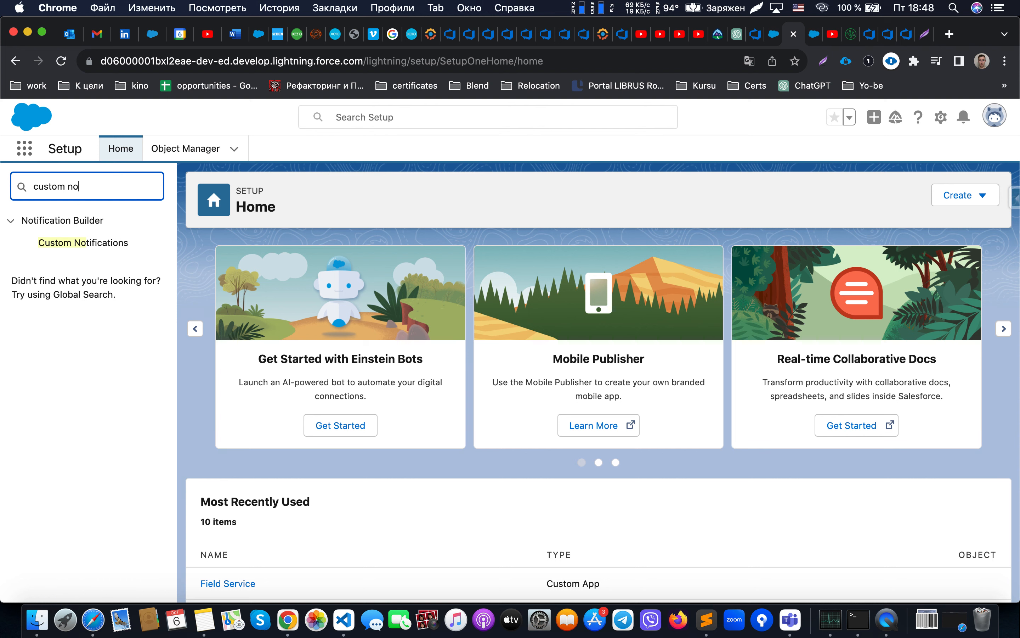
{"action": "left_click", "coordinate": [111, 247]}
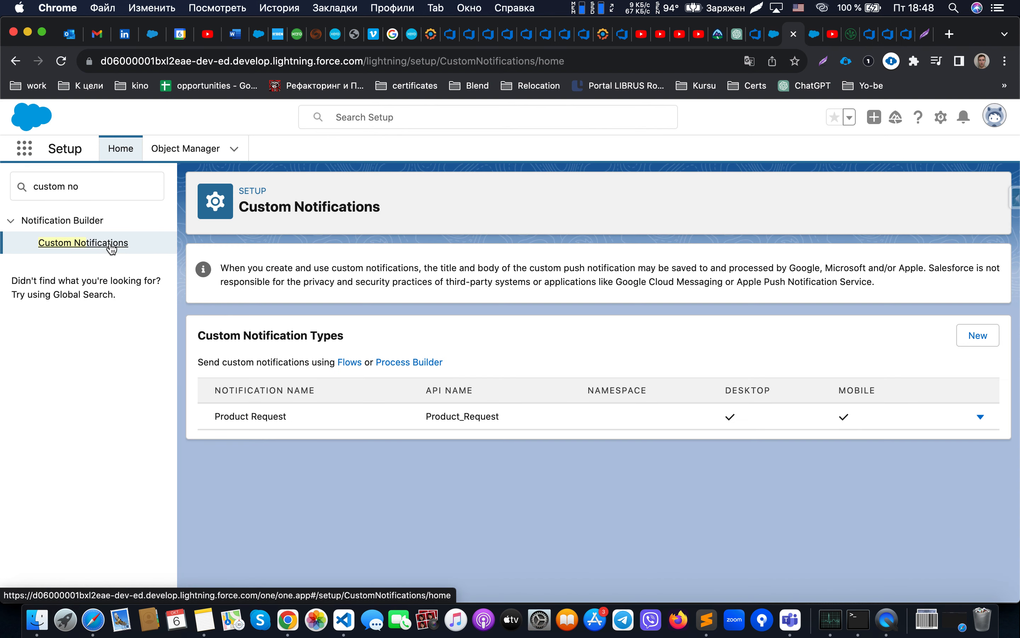
{"action": "left_click", "coordinate": [979, 335]}
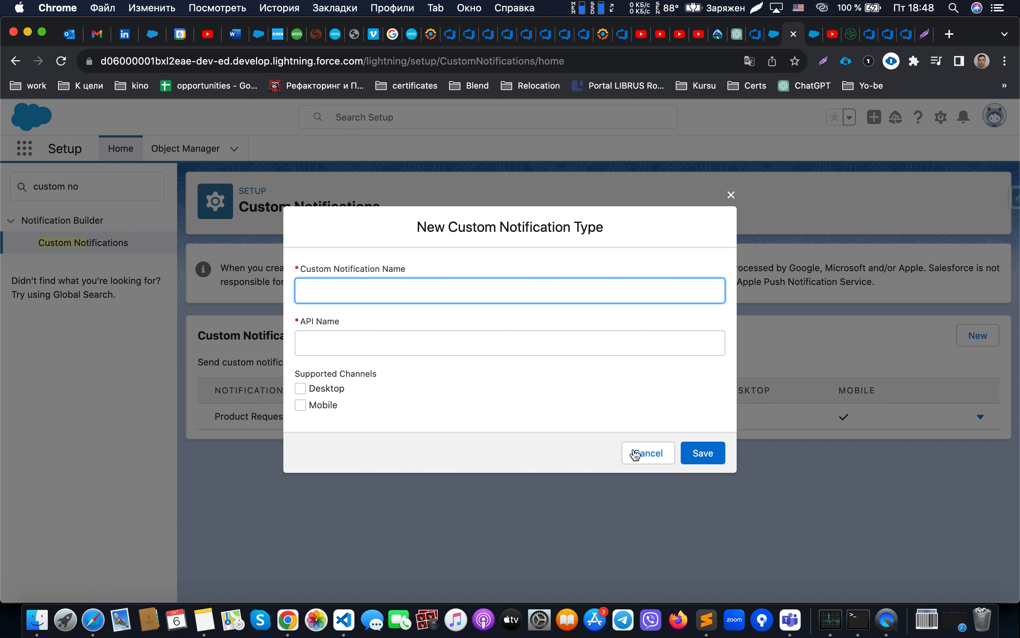
{"action": "left_click", "coordinate": [646, 454]}
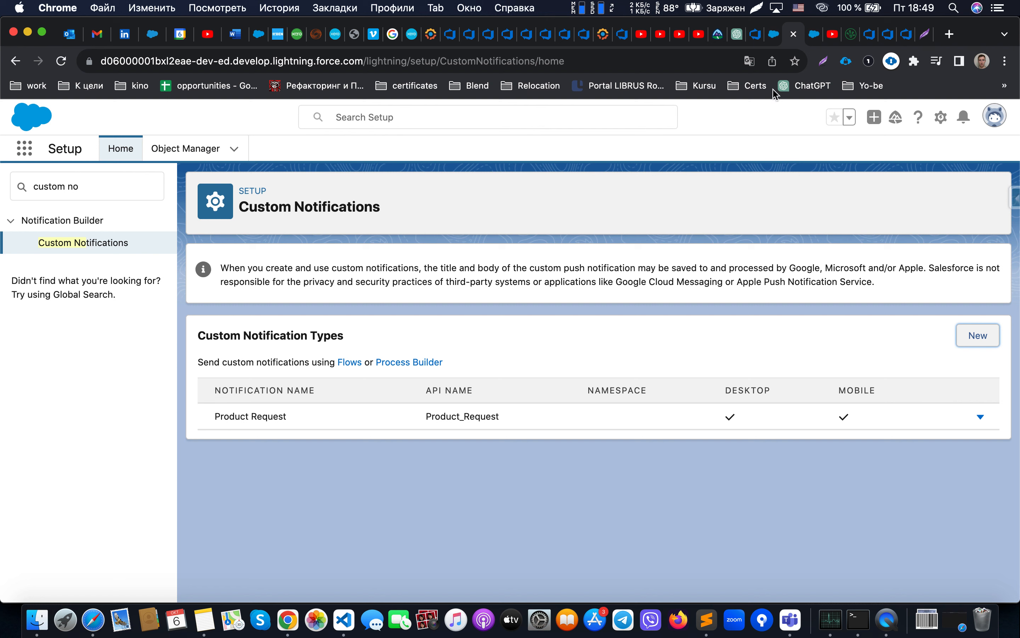
Switch to the "Notify about product request" flow and review its start object, trigger, entry conditions and optimization without making changes.
{"action": "left_click", "coordinate": [815, 35]}
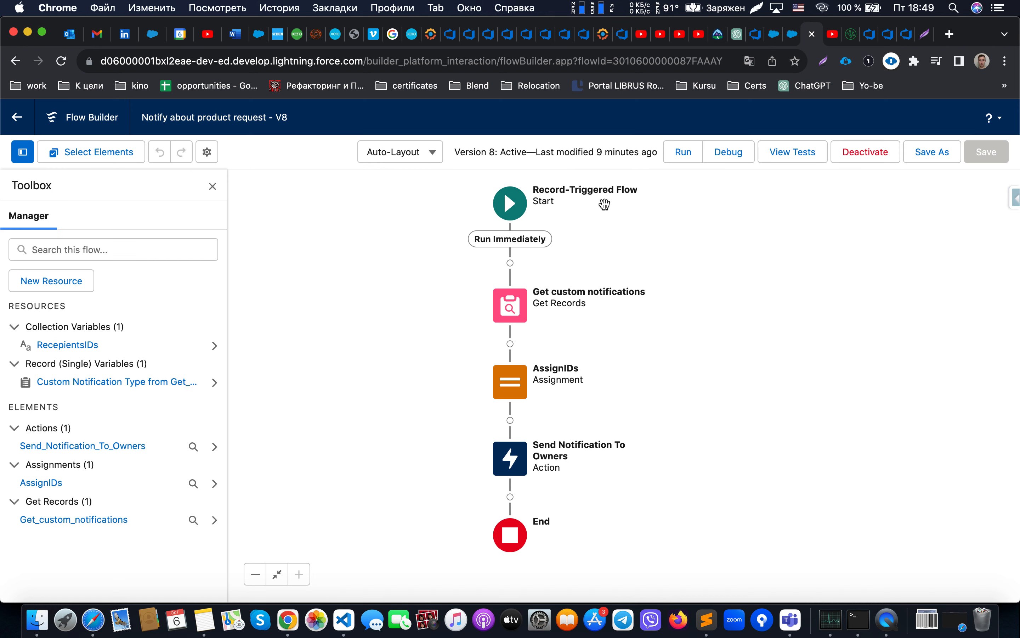
{"action": "left_click", "coordinate": [510, 205]}
{"action": "left_click", "coordinate": [582, 289]}
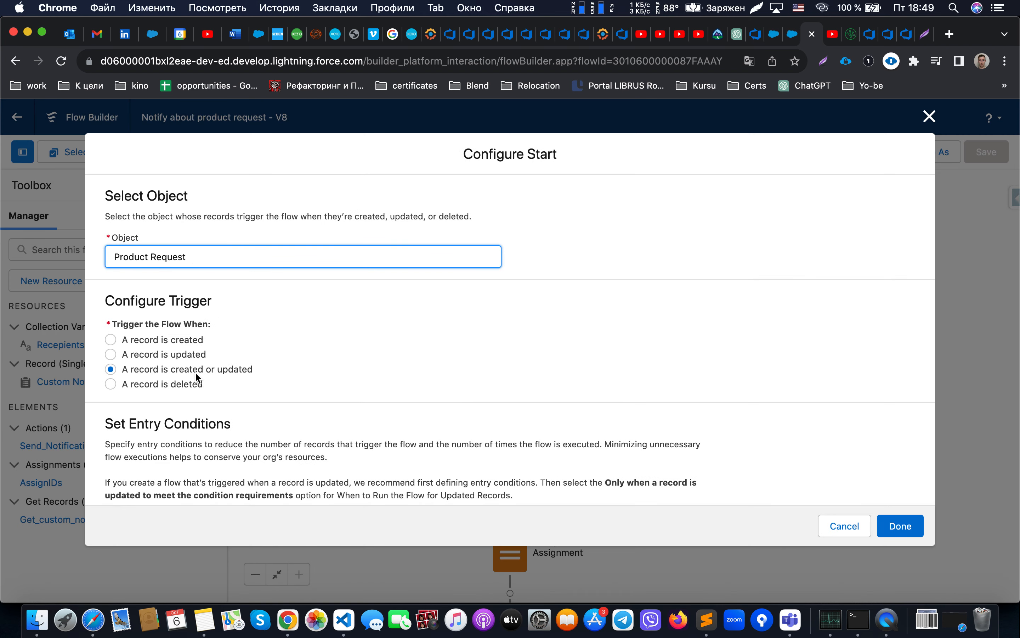
{"action": "scroll", "coordinate": [291, 396], "scroll_direction": "down", "scroll_amount": 5}
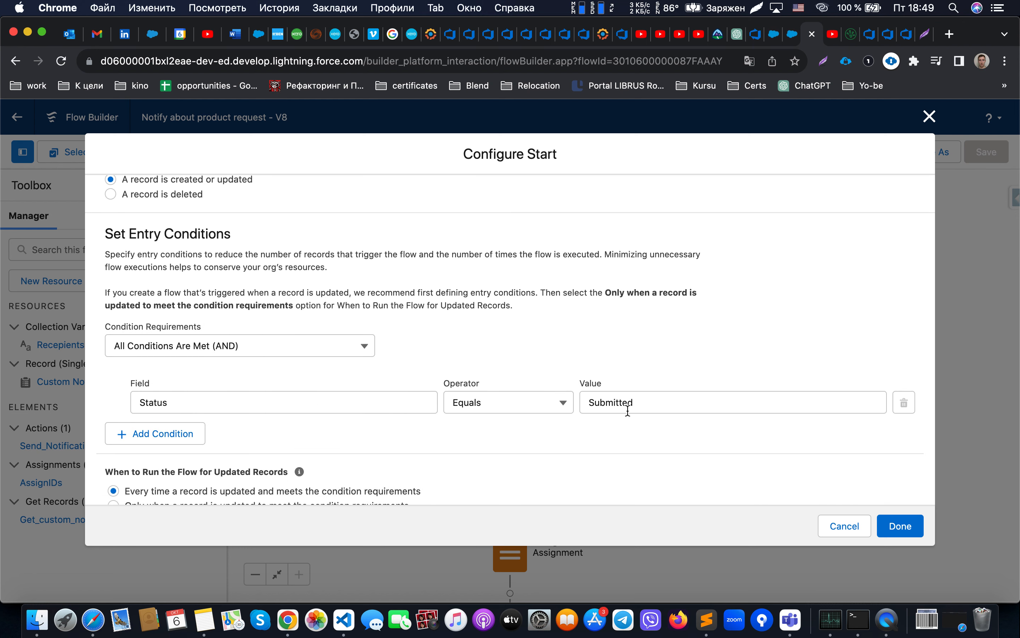
{"action": "scroll", "coordinate": [626, 422], "scroll_direction": "down", "scroll_amount": 3}
{"action": "scroll", "coordinate": [601, 399], "scroll_direction": "down", "scroll_amount": 2}
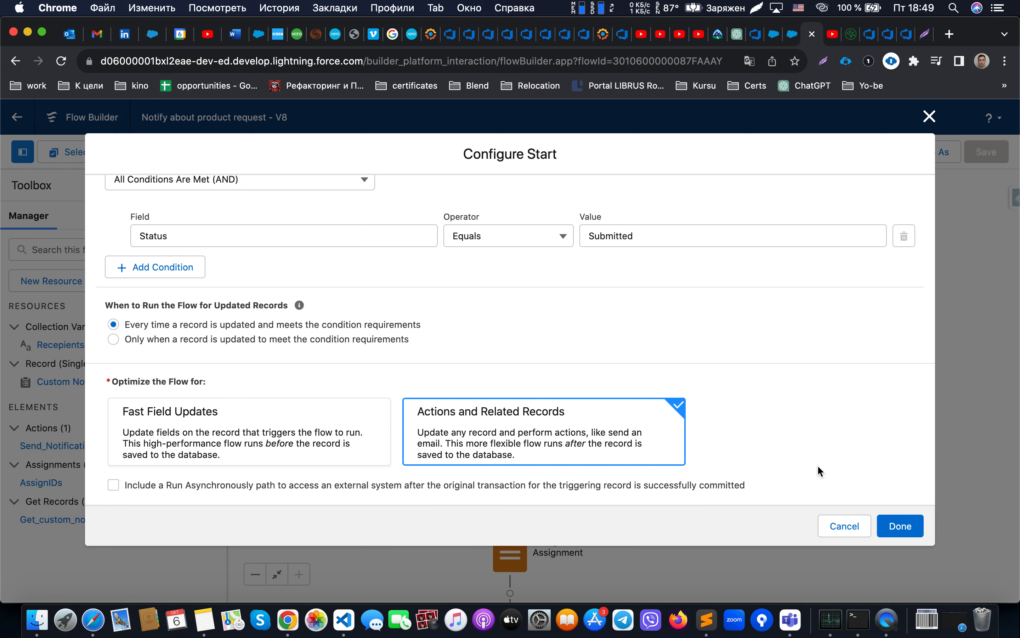
{"action": "left_click", "coordinate": [854, 530]}
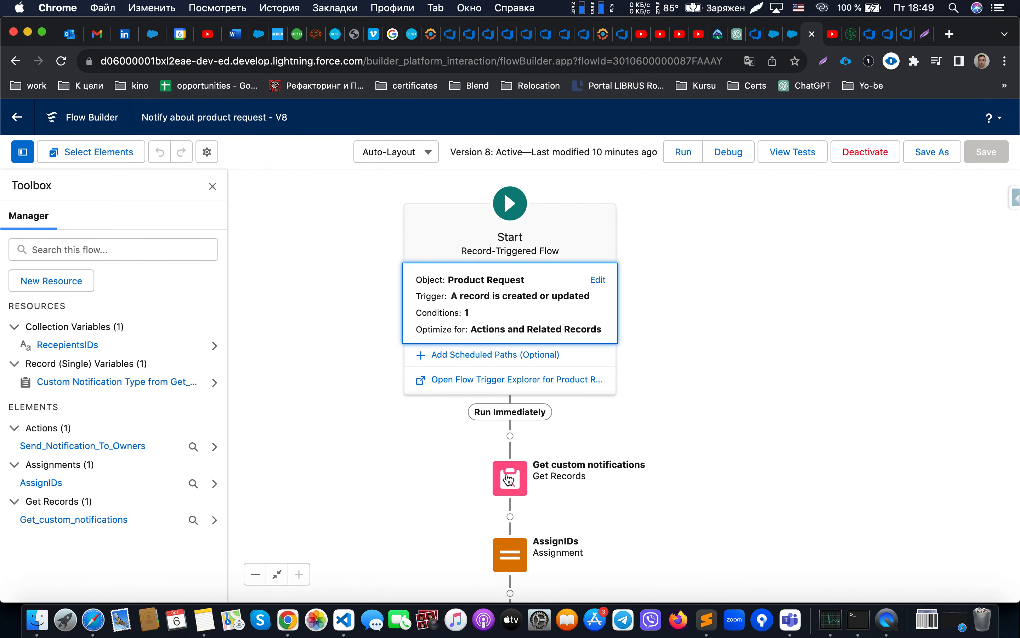
Review the filter of the Get custom notifications element and the details and usage of the RecepientsIDs collection variable.
{"action": "double_click", "coordinate": [508, 480]}
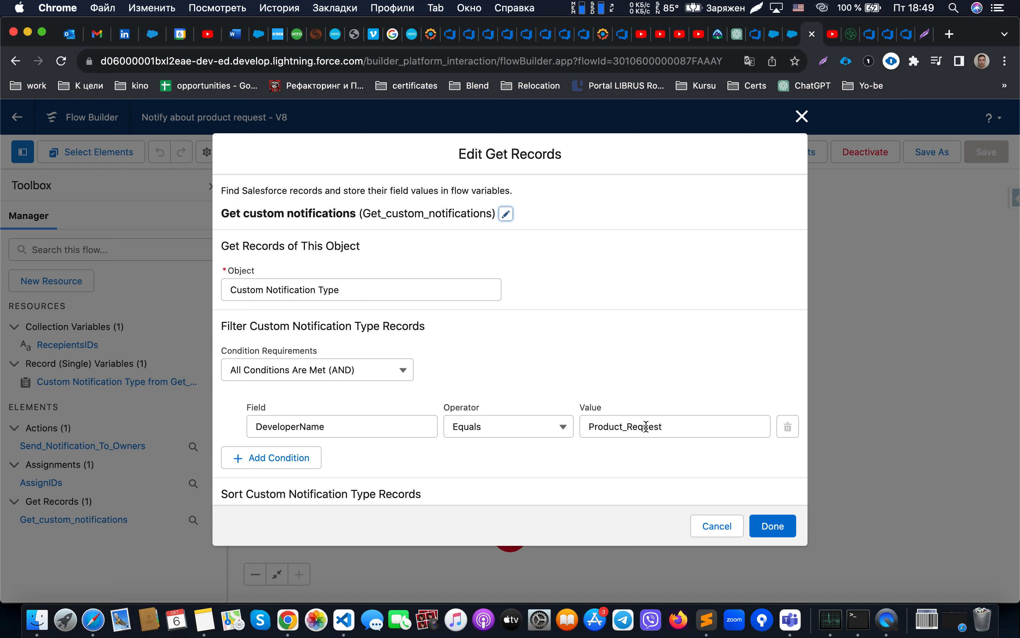
{"action": "left_click", "coordinate": [803, 117]}
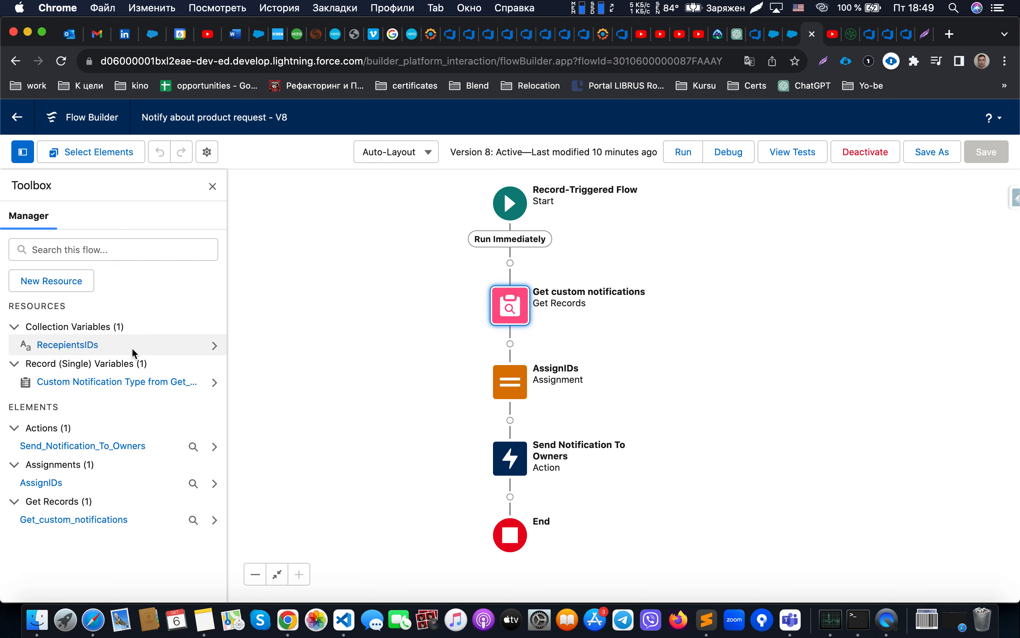
{"action": "left_click", "coordinate": [209, 344]}
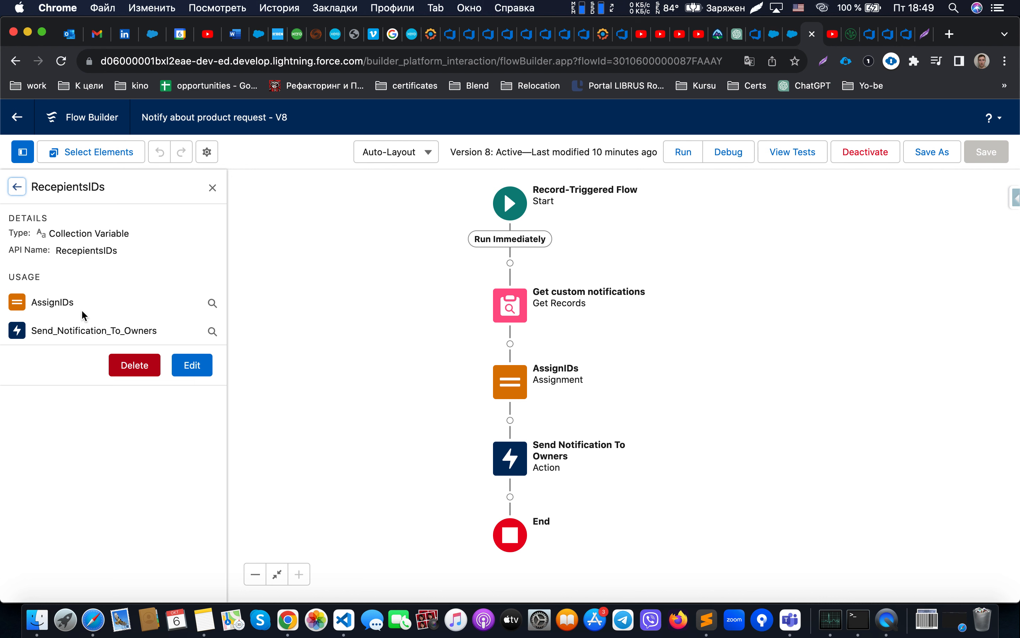
{"action": "left_click", "coordinate": [17, 187]}
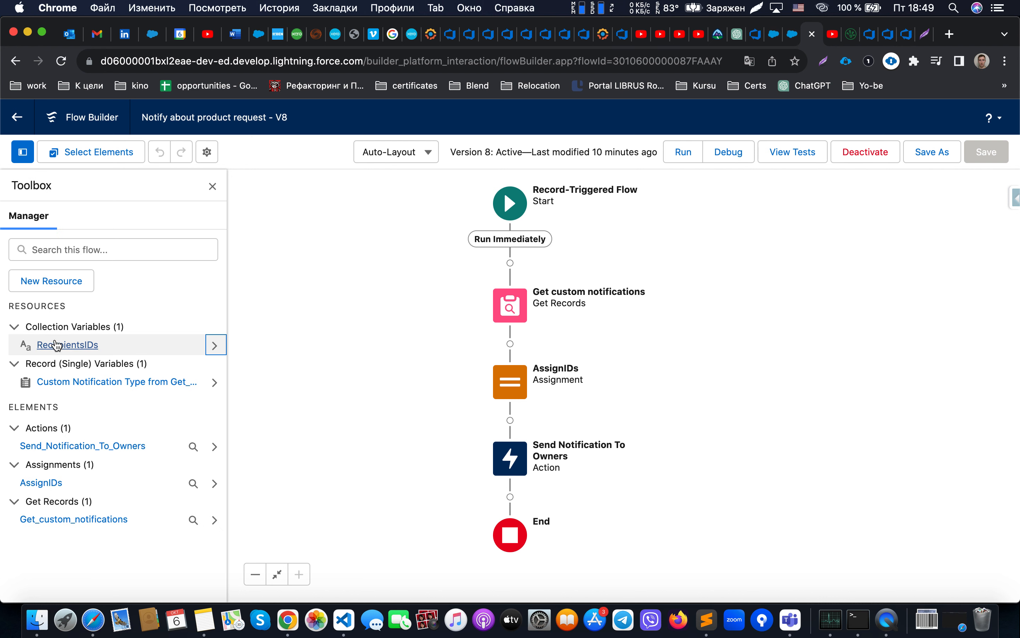
Try using {!$Record.DestinationLocation.OwnerId} as the value added to RecepientsIDs in the AssignIDs assignment, and discard the edit.
{"action": "double_click", "coordinate": [518, 382]}
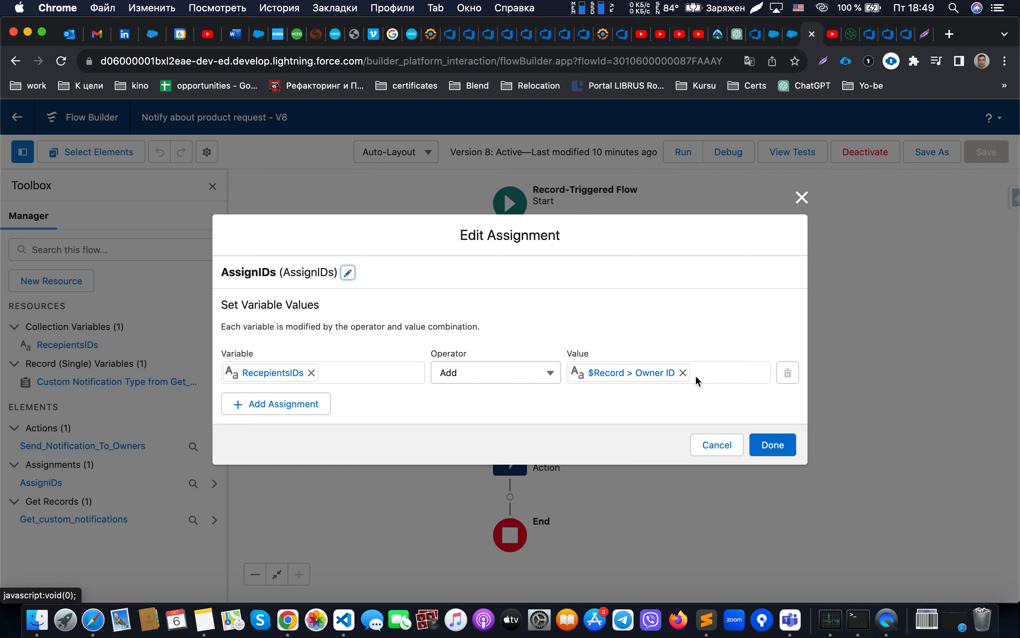
{"action": "left_click", "coordinate": [683, 373]}
{"action": "left_click", "coordinate": [667, 374]}
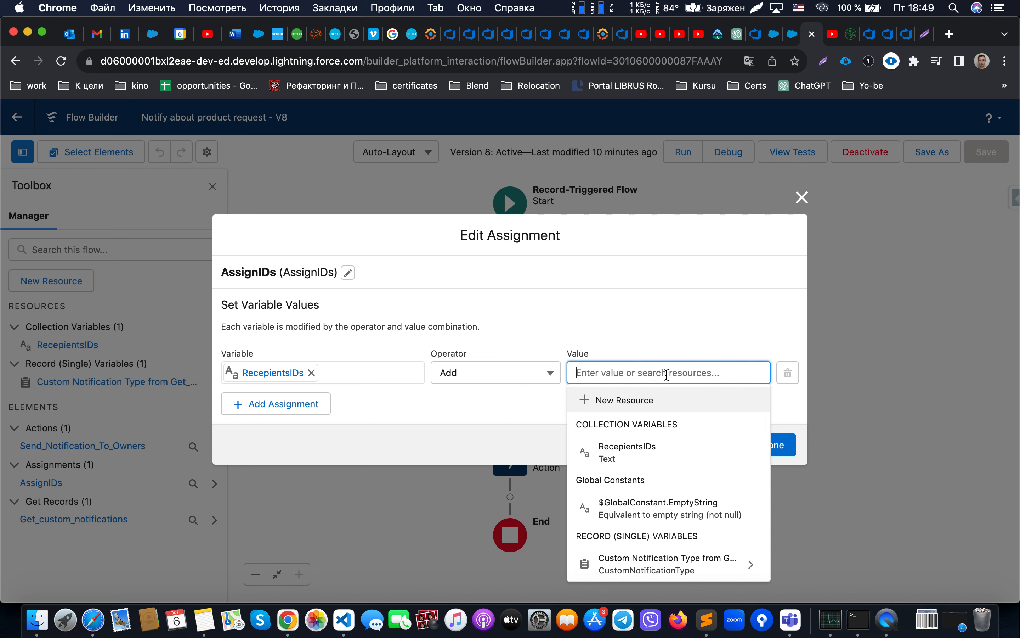
{"action": "type", "text": "recor"}
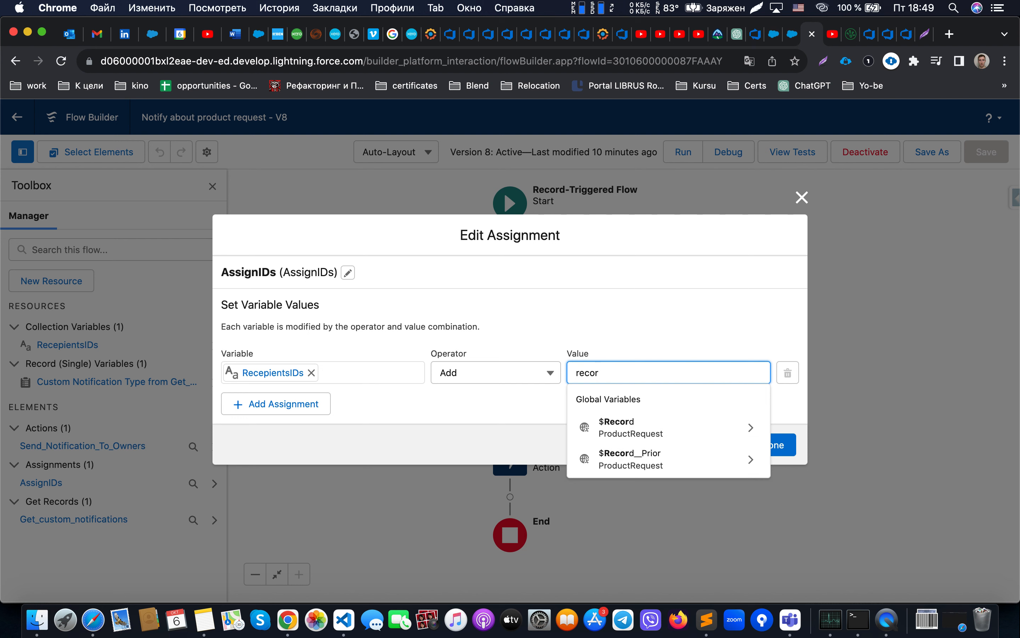
{"action": "left_click", "coordinate": [673, 427]}
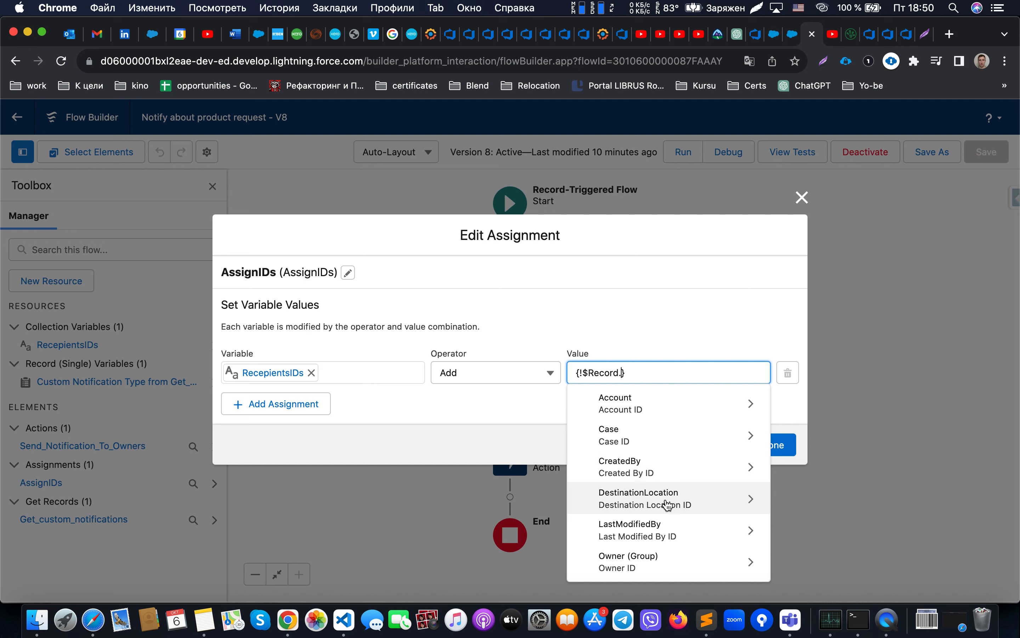
{"action": "left_click", "coordinate": [668, 505]}
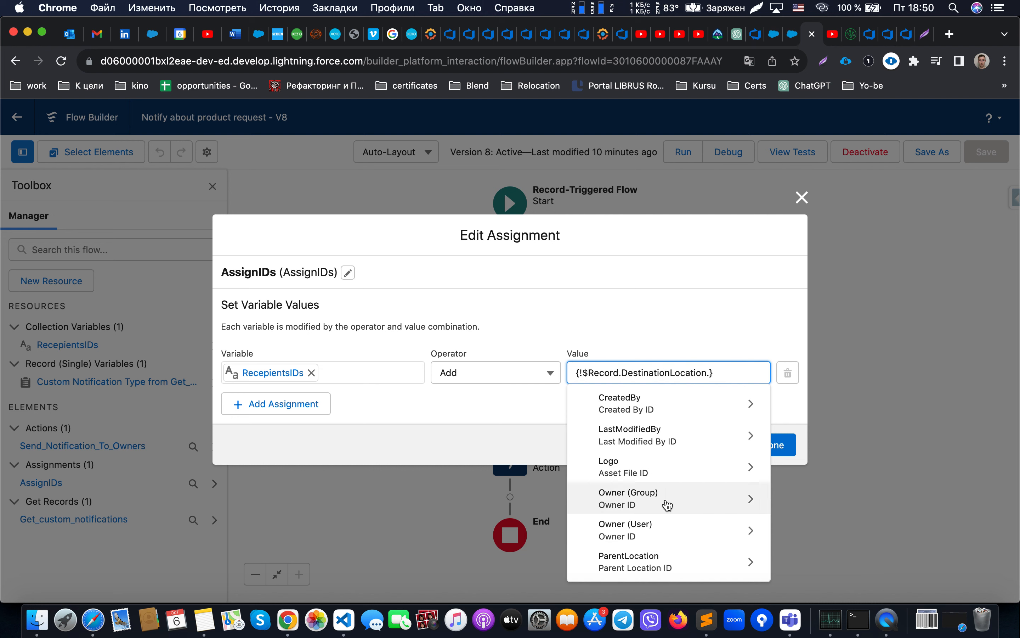
{"action": "type", "text": "owner"}
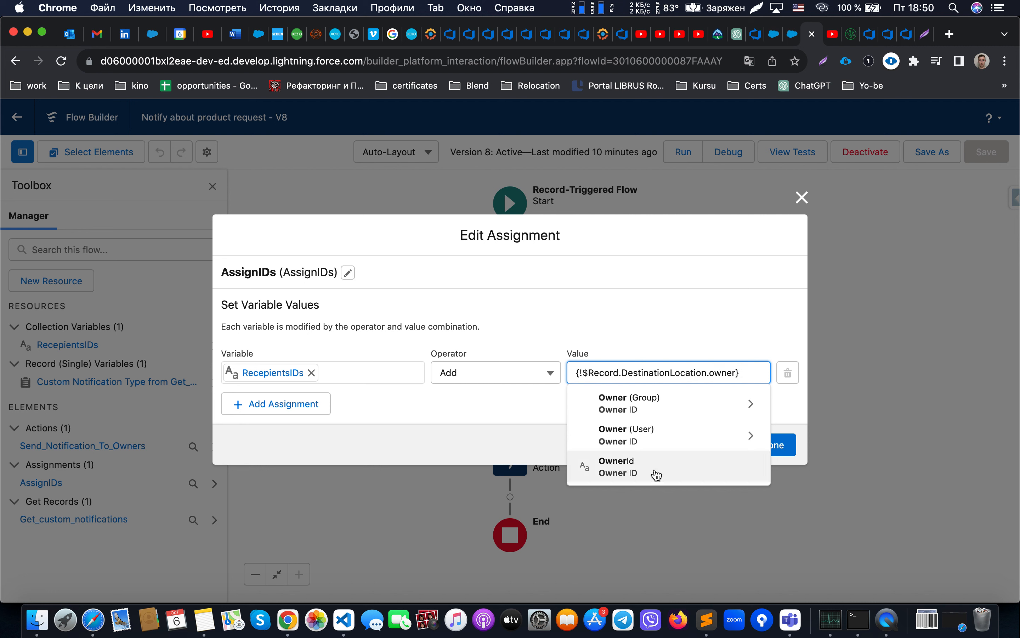
{"action": "left_click", "coordinate": [661, 464]}
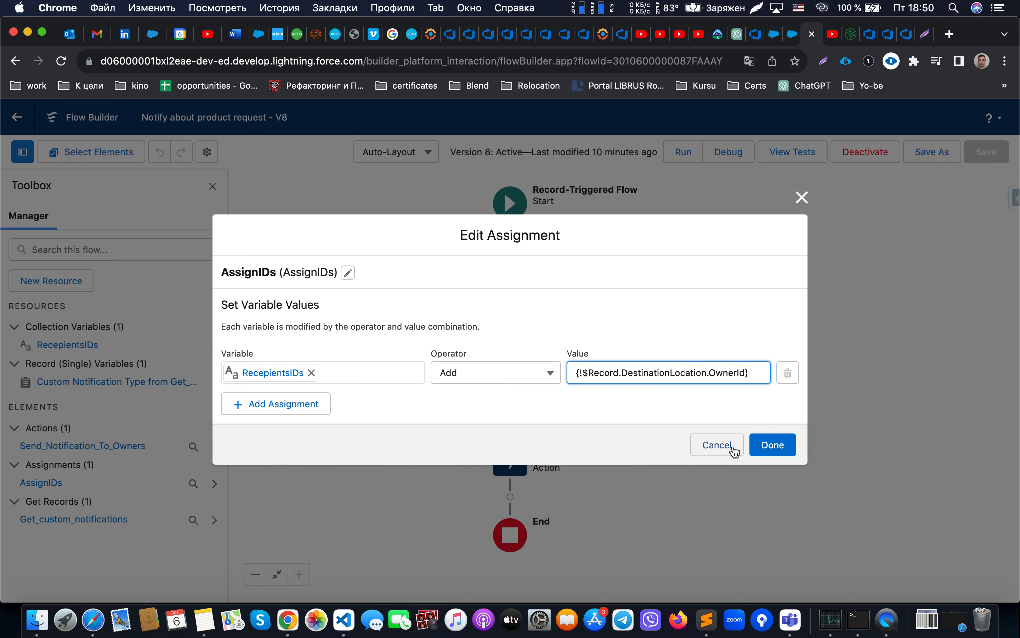
{"action": "left_click", "coordinate": [734, 445]}
Review the input values of the Send Notification To Owners action, from the notification type ID to the target ID, without making changes.
{"action": "double_click", "coordinate": [525, 456]}
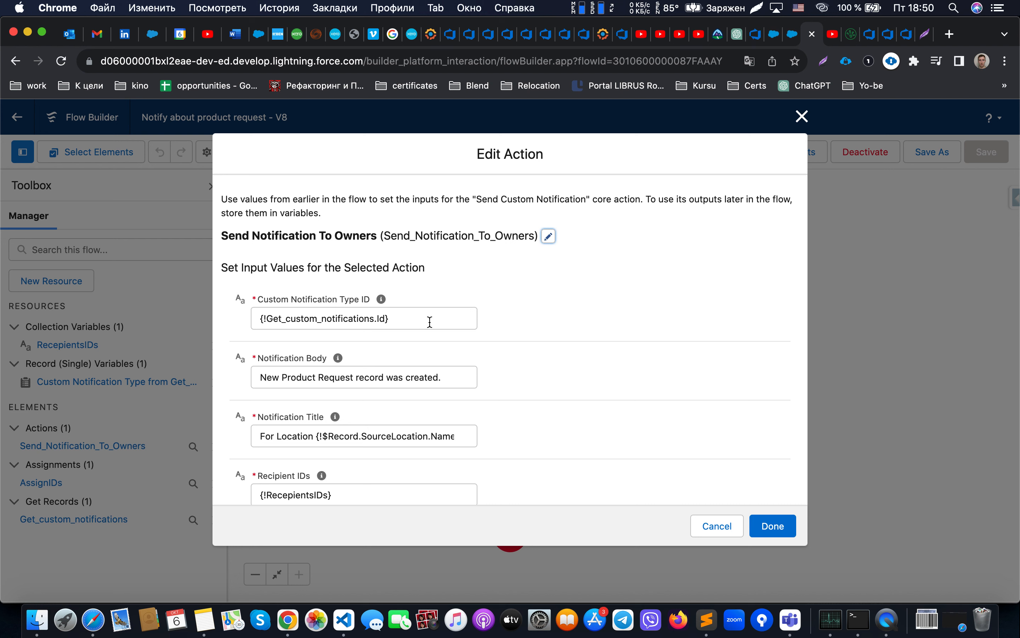
{"action": "scroll", "coordinate": [430, 322], "scroll_direction": "down", "scroll_amount": 2}
{"action": "mouse_move", "coordinate": [340, 324]}
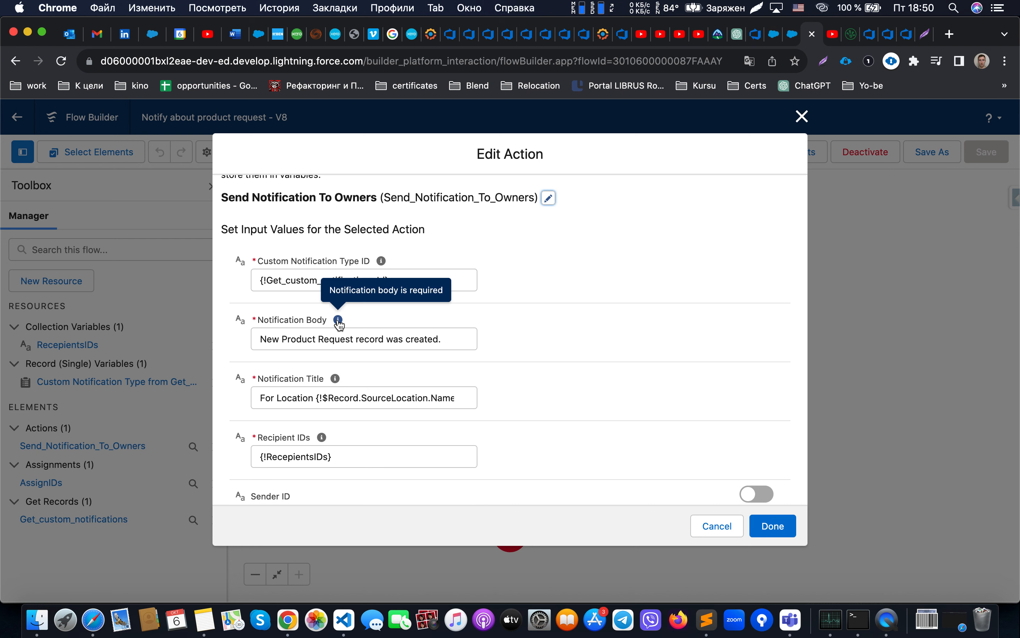
{"action": "scroll", "coordinate": [495, 362], "scroll_direction": "down", "scroll_amount": 3}
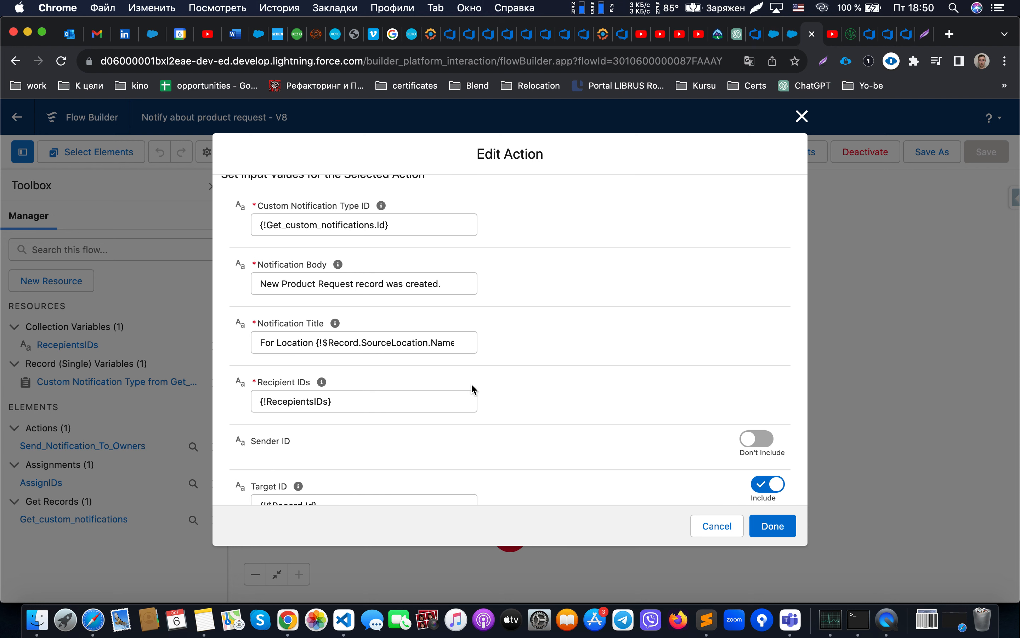
{"action": "scroll", "coordinate": [475, 394], "scroll_direction": "down", "scroll_amount": 2}
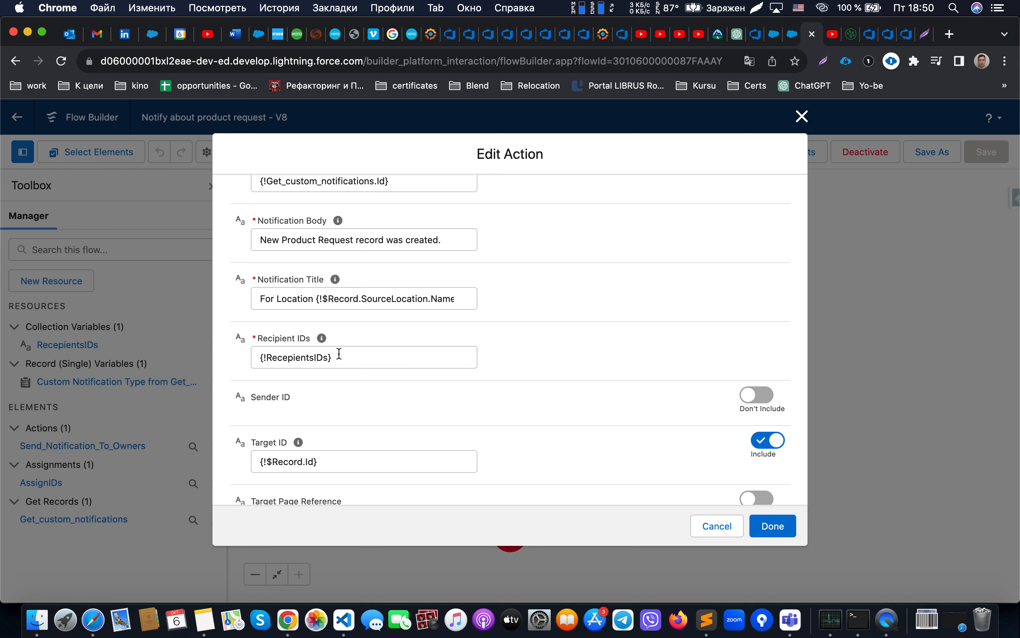
{"action": "scroll", "coordinate": [316, 408], "scroll_direction": "down", "scroll_amount": 2}
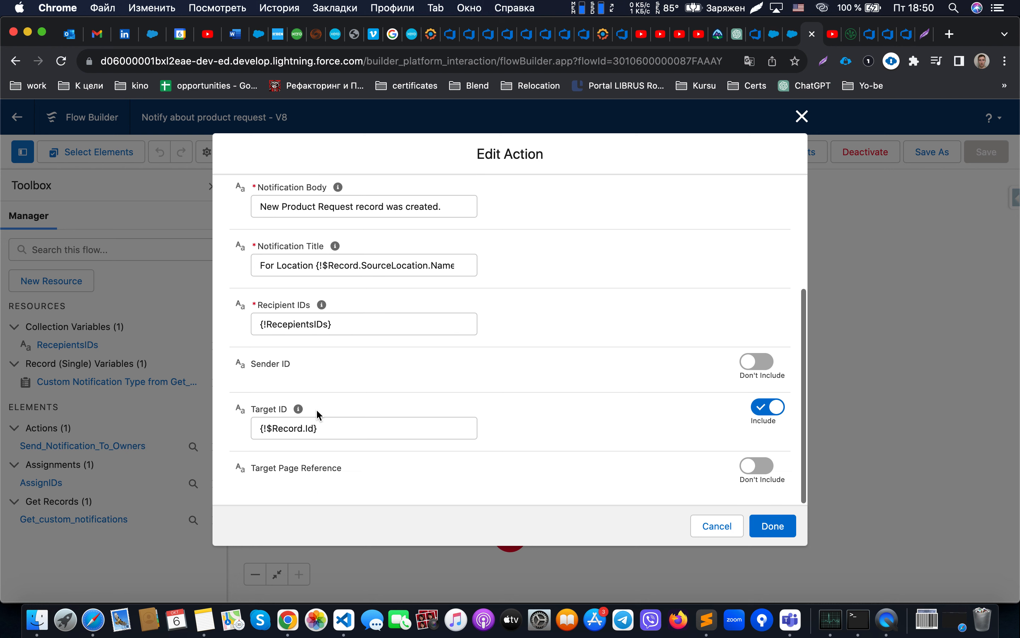
{"action": "left_click", "coordinate": [705, 526]}
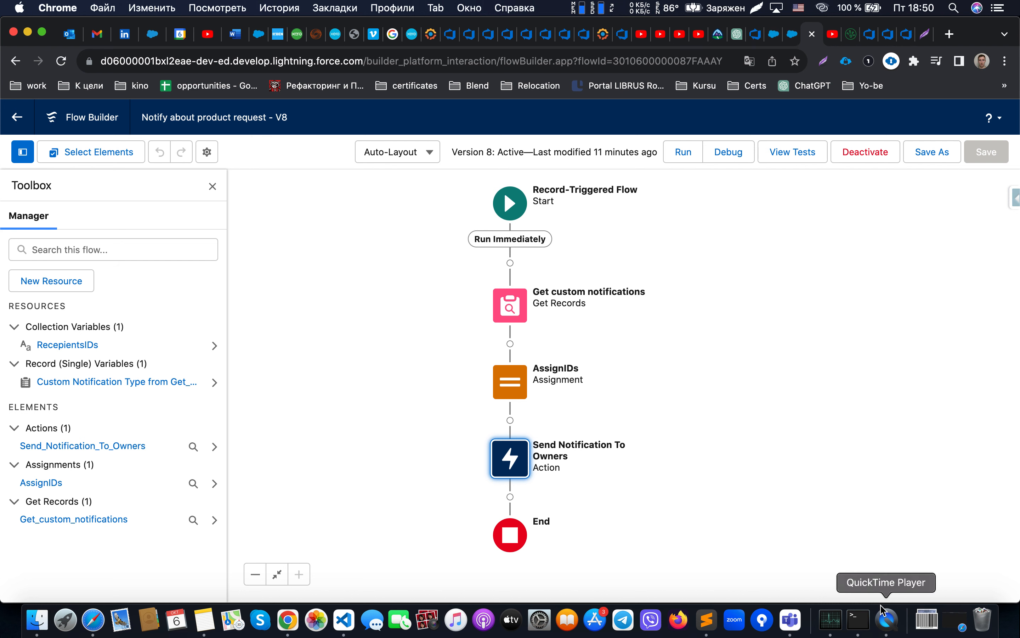
{"action": "right_click", "coordinate": [888, 620]}
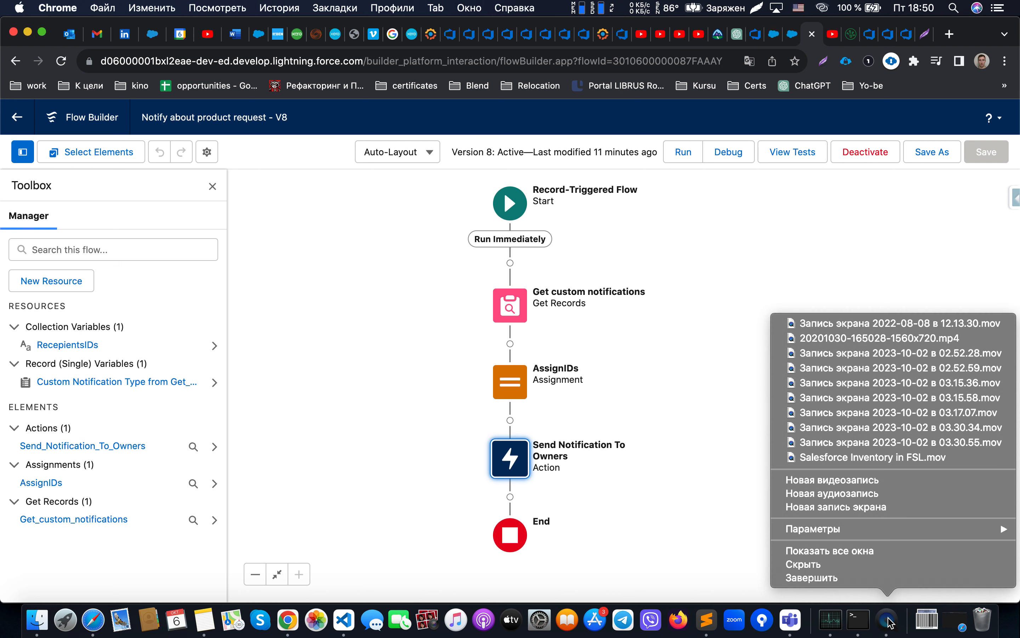
{"action": "left_click", "coordinate": [885, 508]}
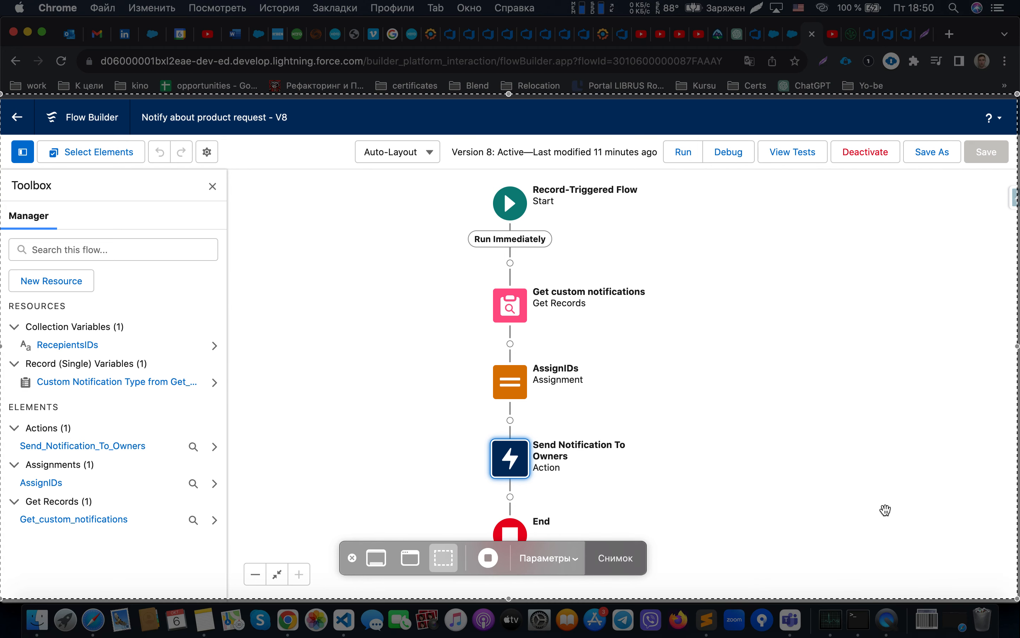